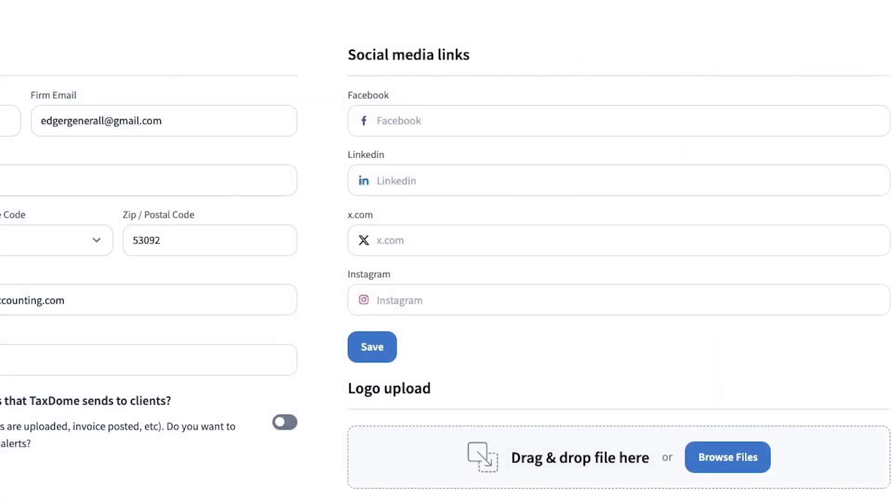
- Save the firm's contact details and its Facebook, LinkedIn, x.com and Instagram links
click(362, 352)
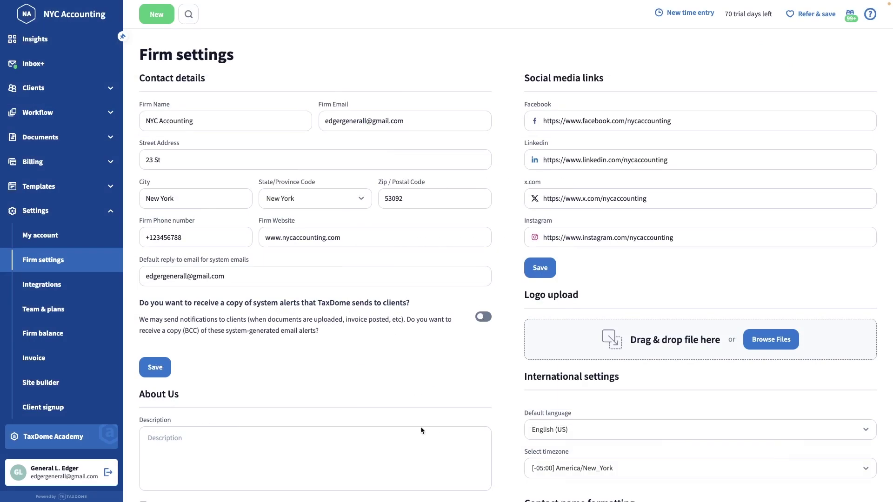
- Write and save an About Us paragraph on NYC Accounting's 20-year tax and bookkeeping expertise
click(272, 438)
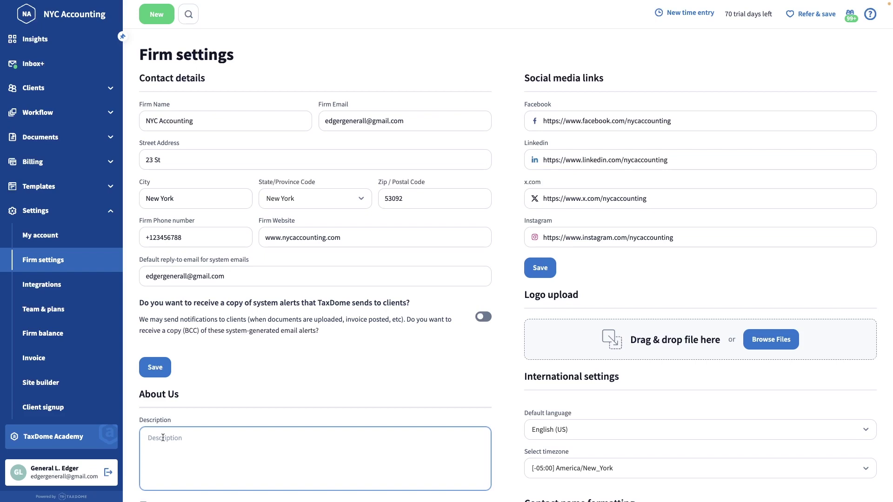
text(NYC Accounting, with over 20 years of invaluable expertise, is your trusted partner for seamless tax return services and meticulous bookkeeping. As a distinguished firm owner and accountant, we are dedicated to optimizing your financial success with precision and professionalism)
scroll(163, 437, down, 2)
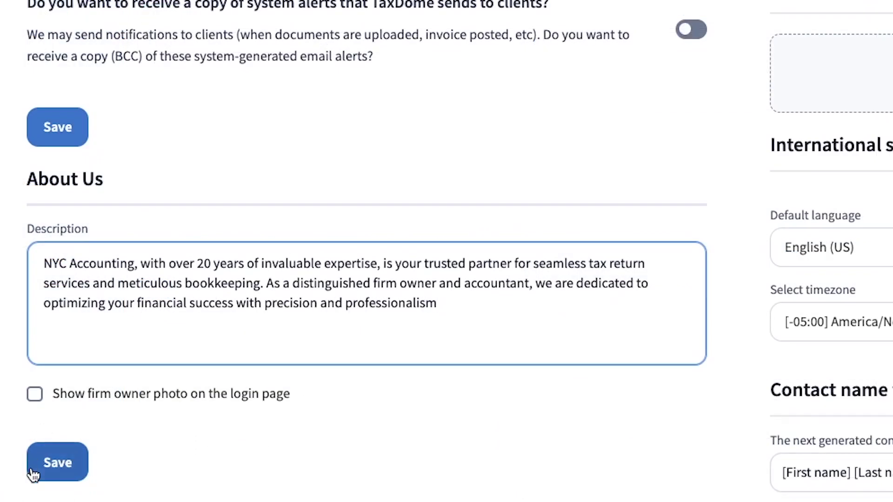
click(31, 467)
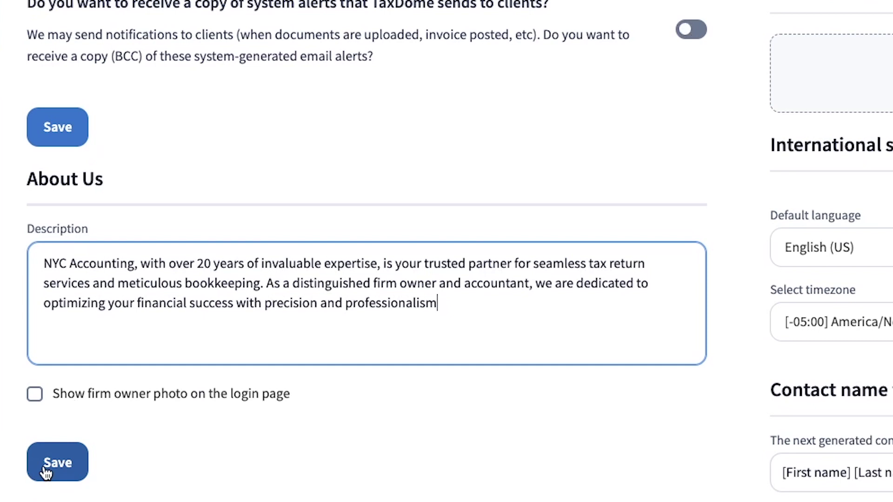
- Finish saving the About Us text and upload the NYC Accounting skyline logo
click(45, 472)
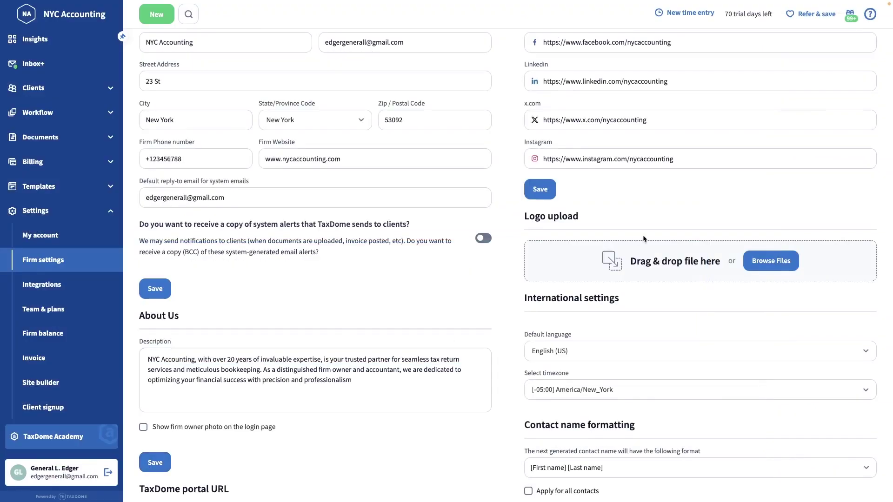
click(761, 263)
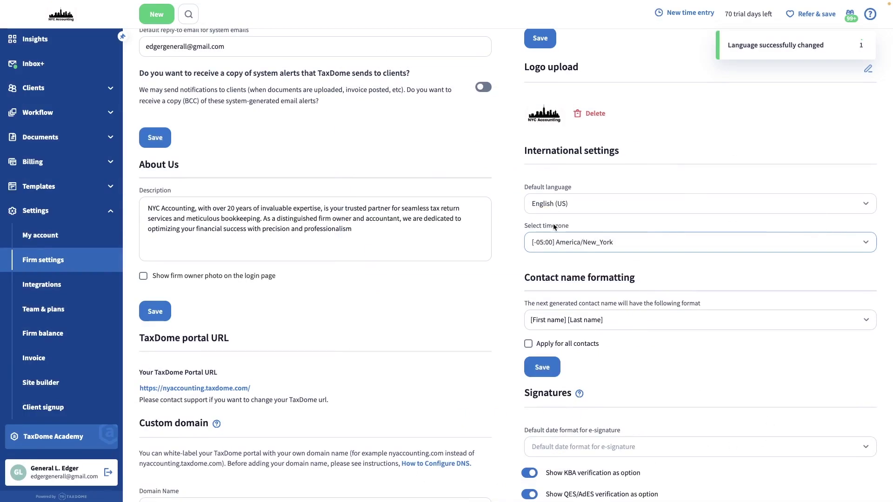
- Keep the timezone at [-05:00] America/New_York, with English (US) as the default language
click(554, 242)
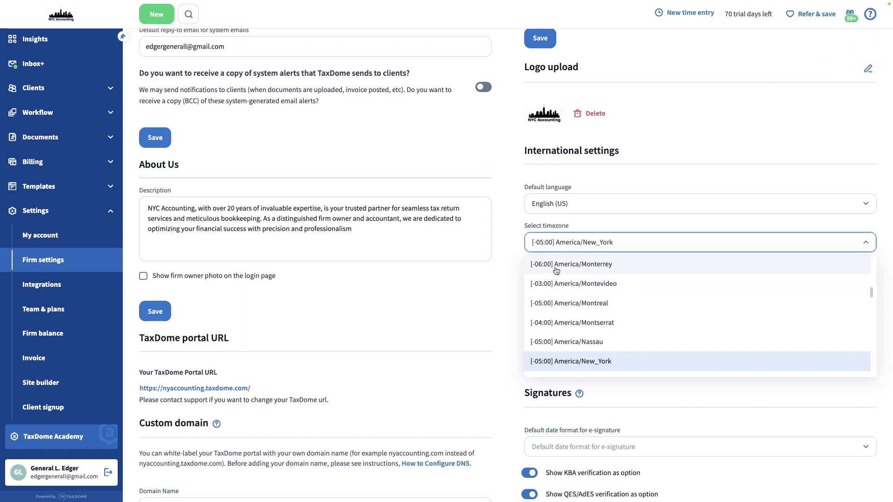
click(510, 314)
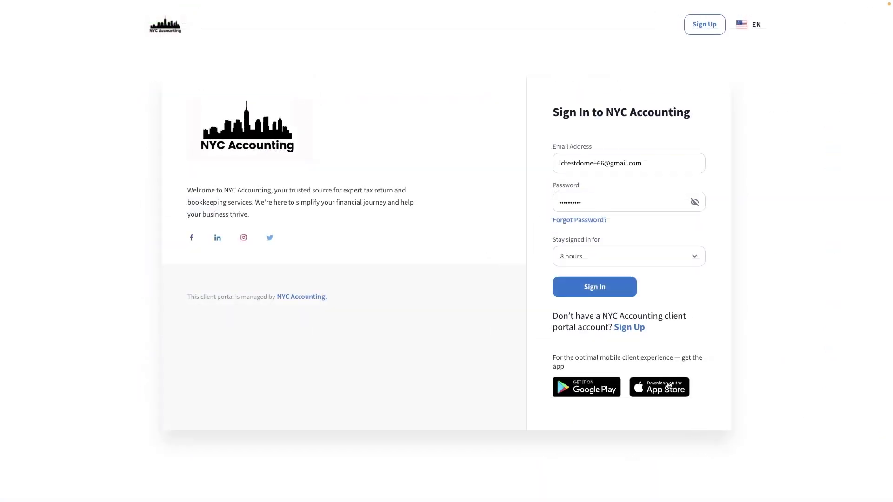
- Sign in to the NYC Accounting client portal and reach the two-step verification prompt
click(587, 292)
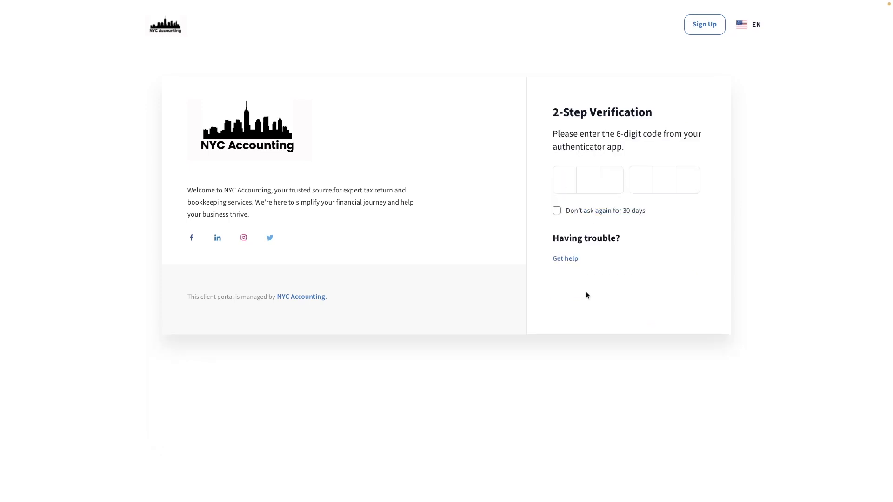
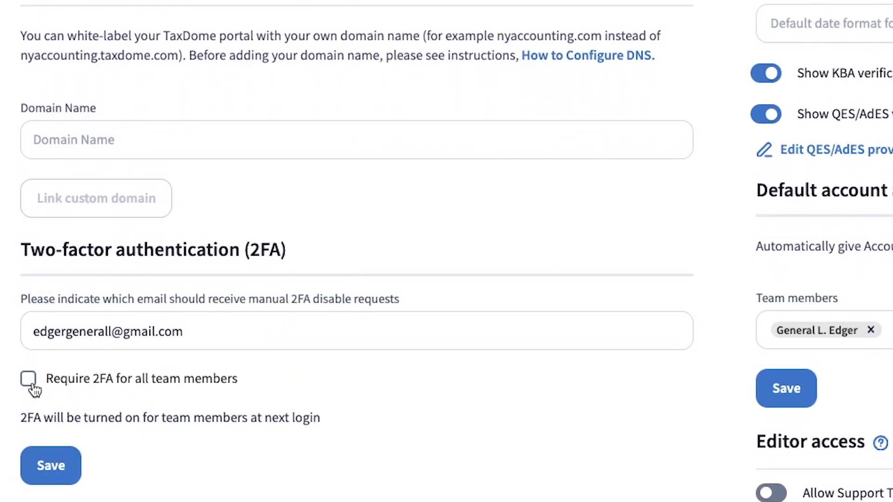
- Enable 'Require 2FA for all team members', leaving the disable-request email unchanged
click(32, 387)
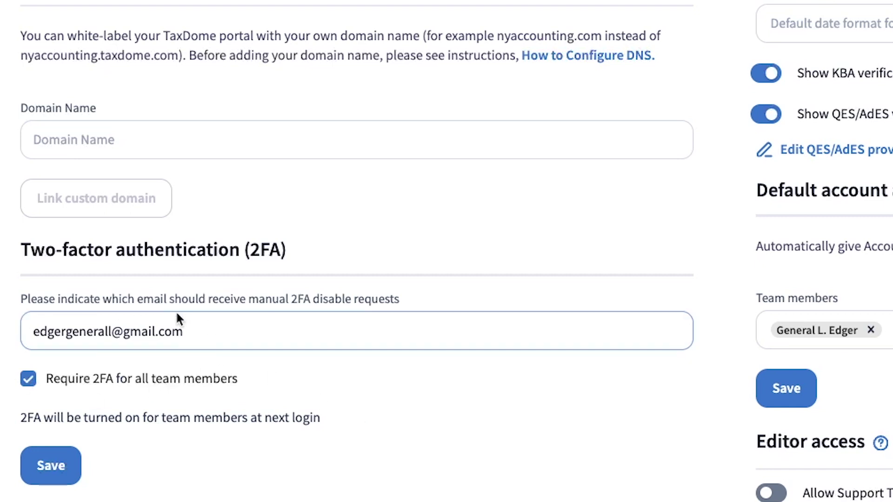
click(181, 331)
key(ctrl+a)
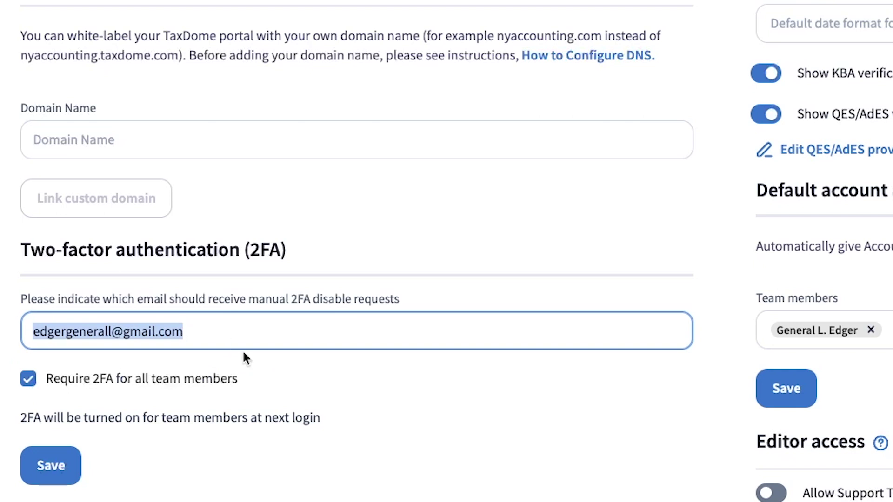
click(257, 370)
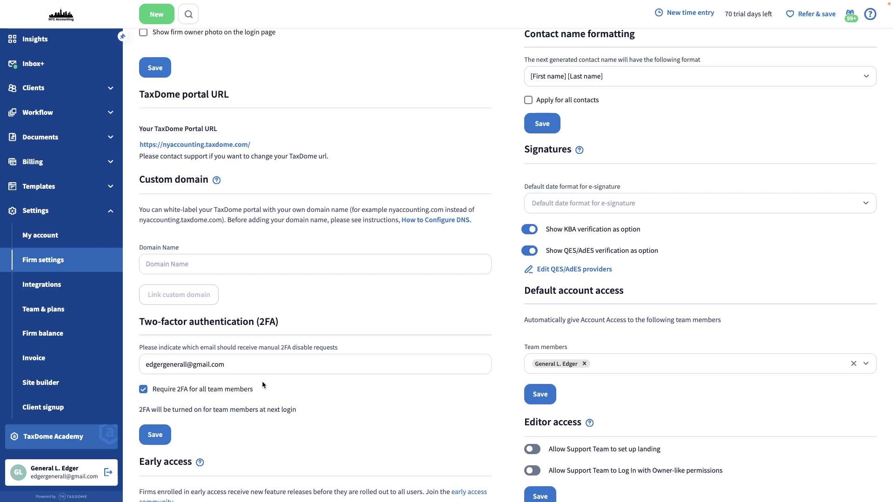
scroll(247, 267, up, 2)
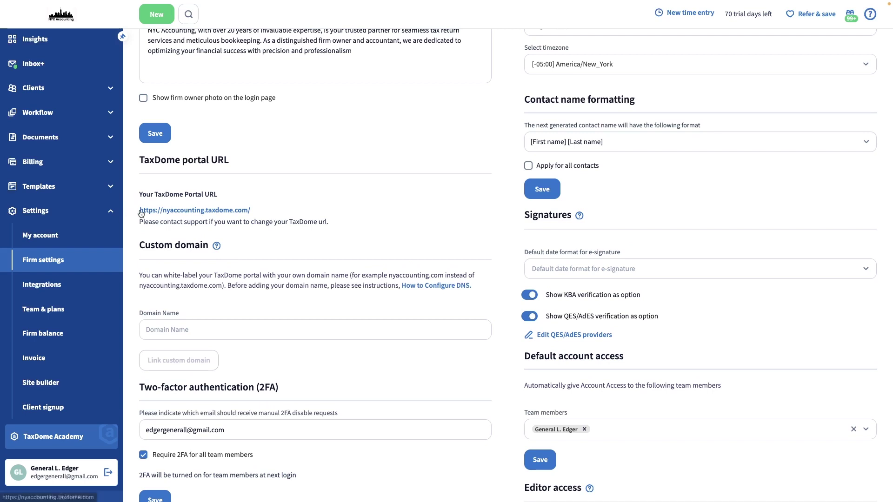
drag(141, 210, 270, 220)
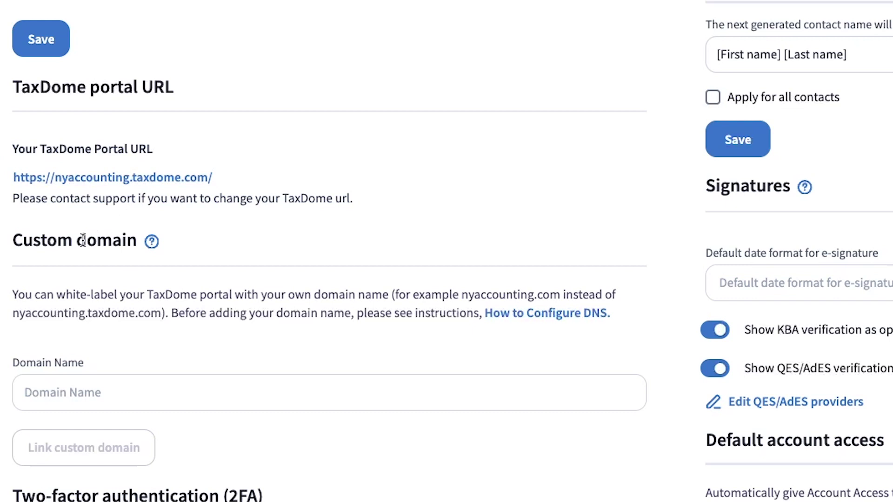
drag(13, 241, 173, 245)
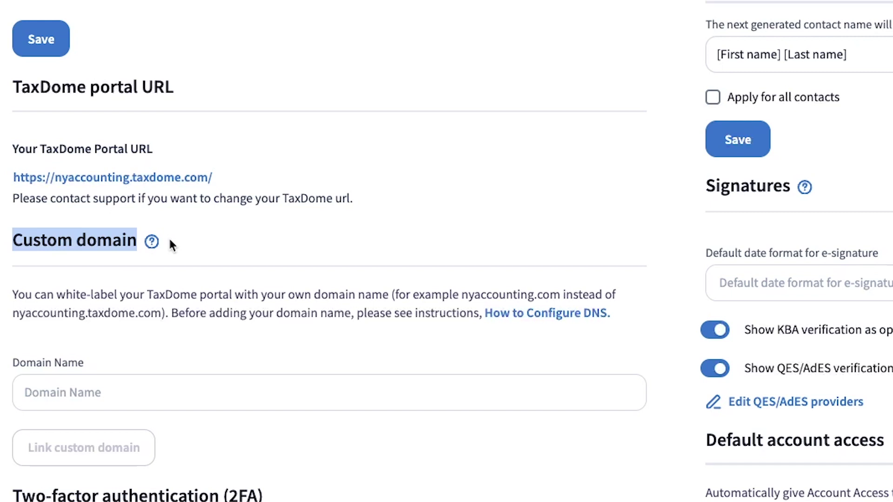
click(52, 389)
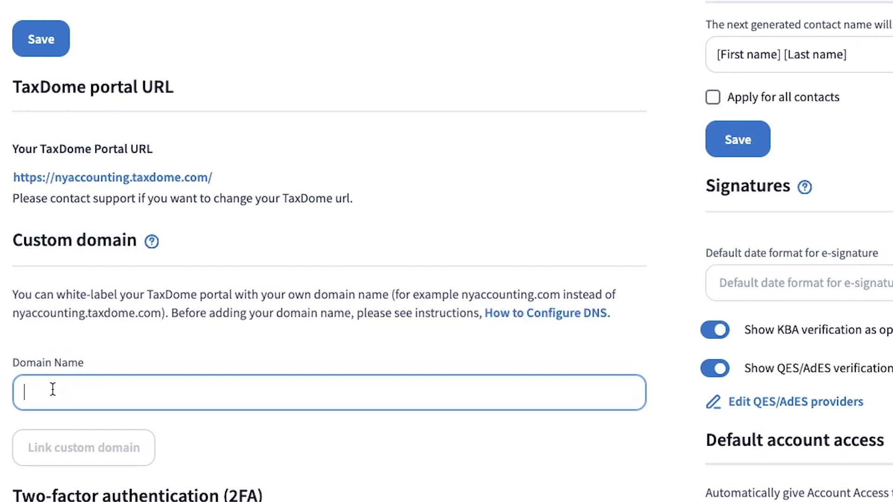
text(www.nycaccounting.com)
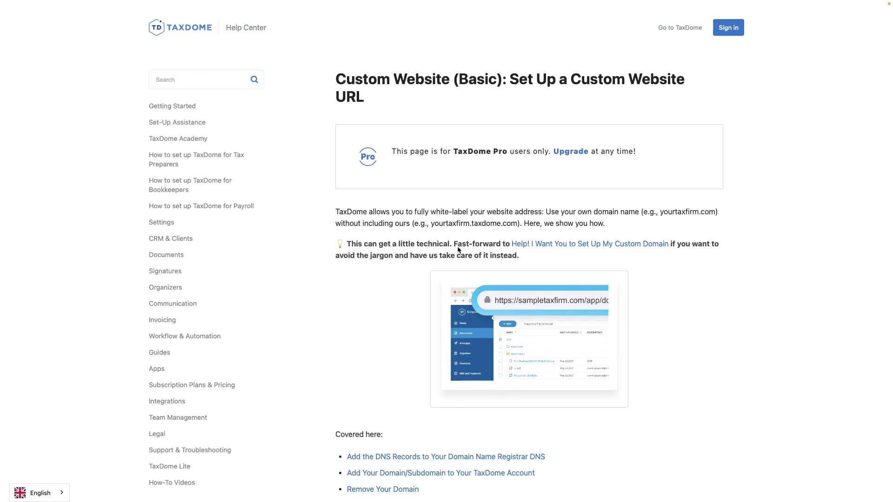
scroll(458, 249, down, 3)
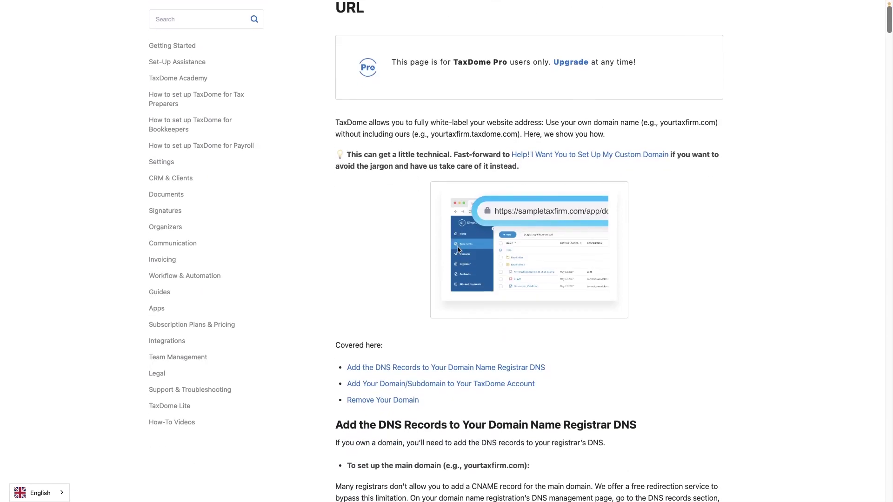
scroll(457, 248, down, 3)
scroll(457, 249, down, 2)
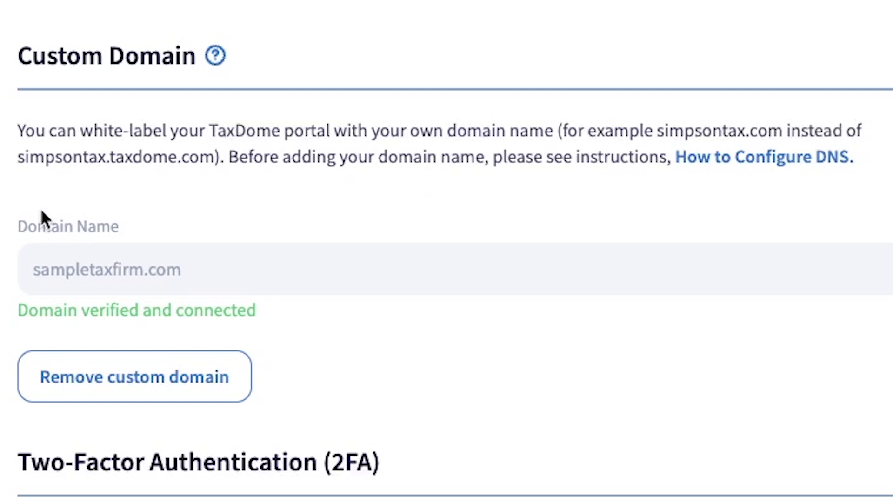